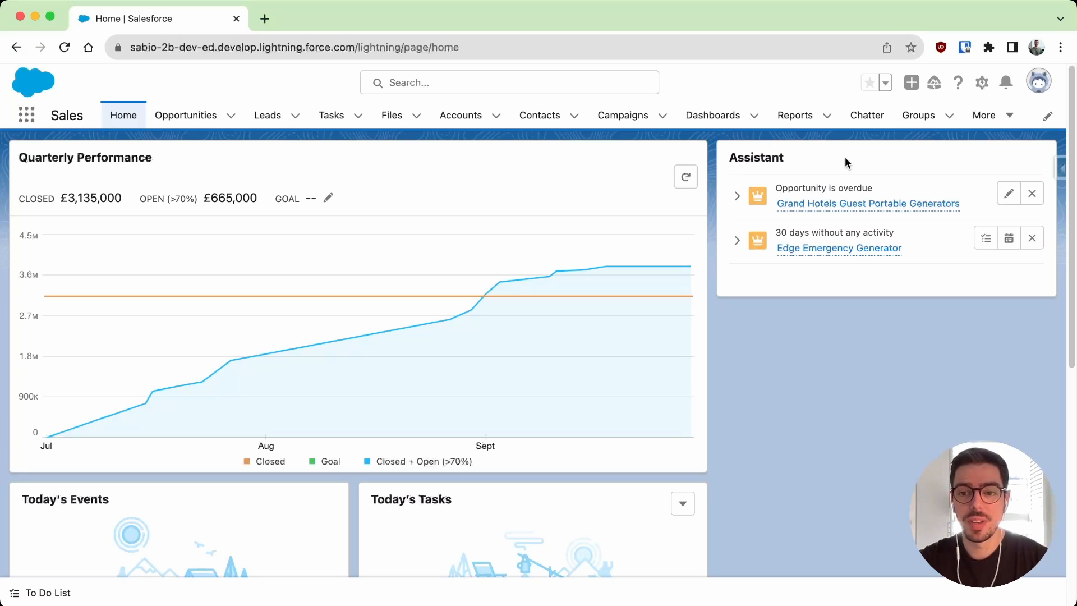
Step: Open the Contact object in Setup's Object Manager and bring up its Contact Layout page layout for editing
click(982, 83)
click(954, 123)
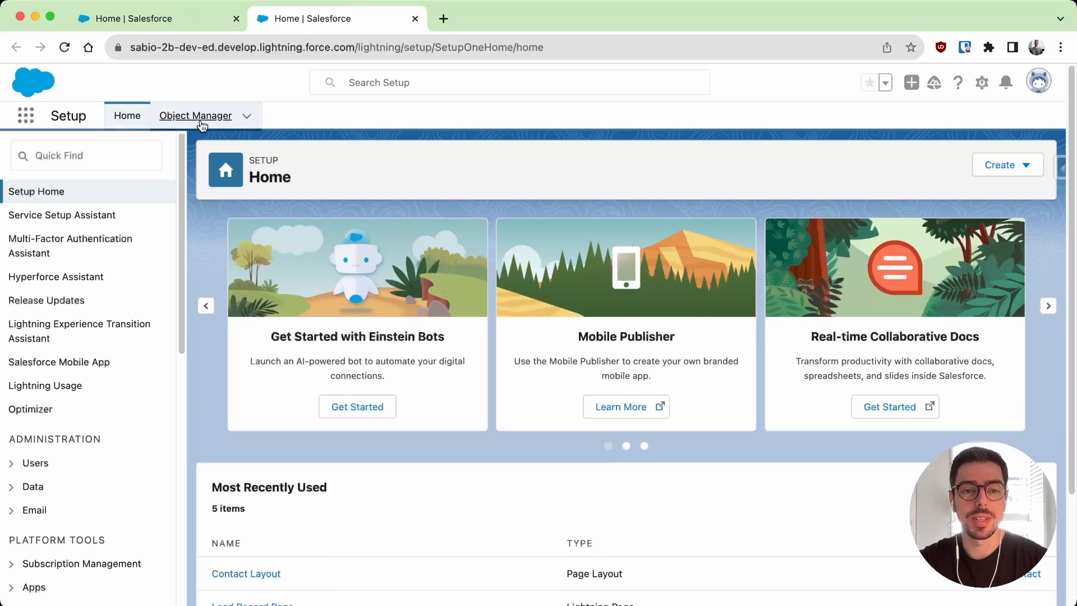
click(202, 118)
click(828, 170)
text(contact)
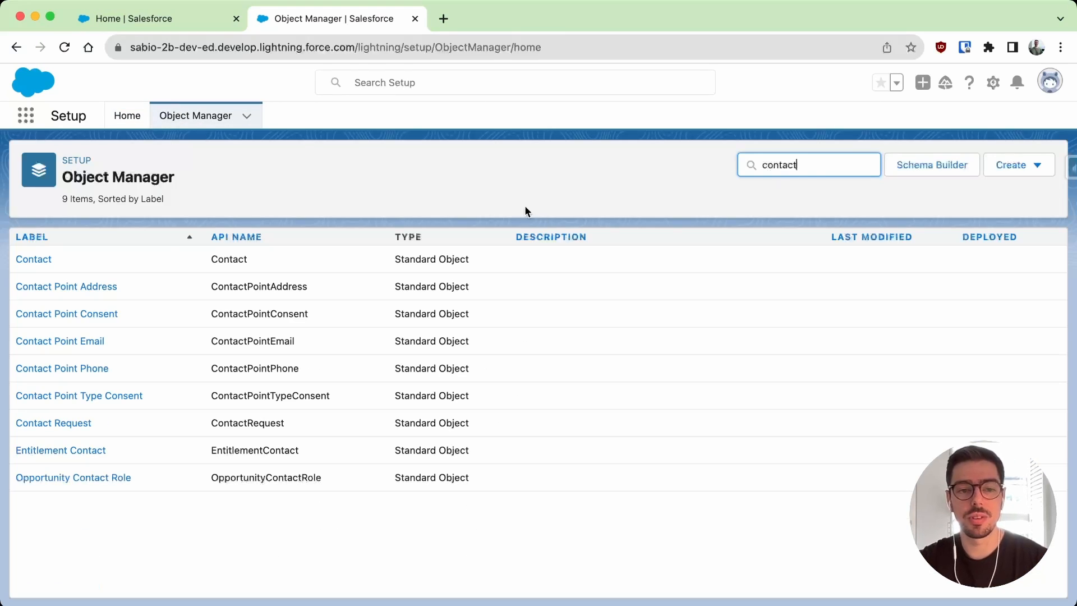
click(28, 258)
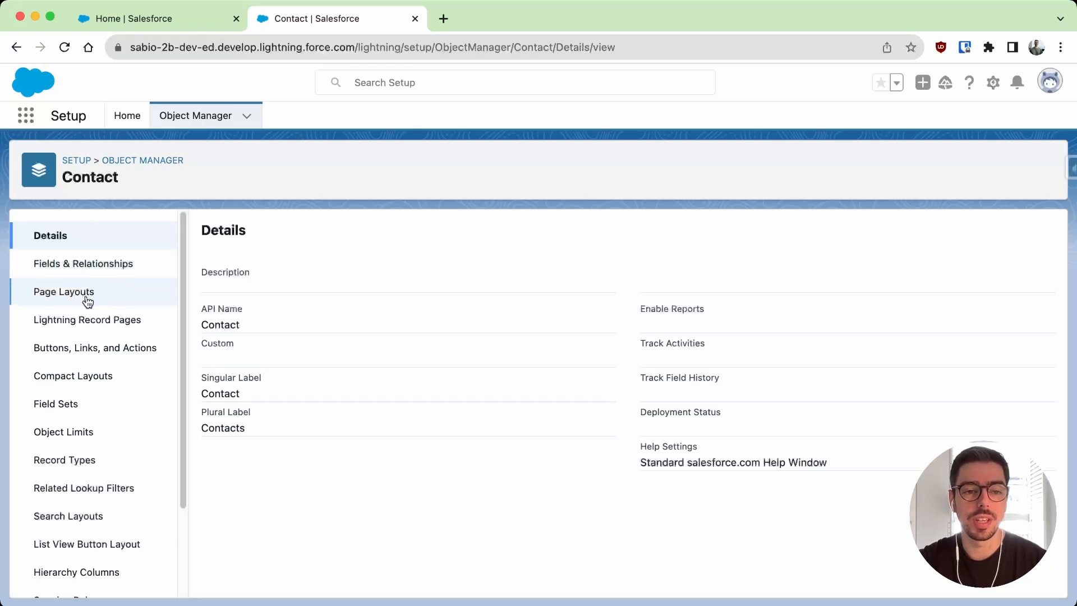
click(85, 301)
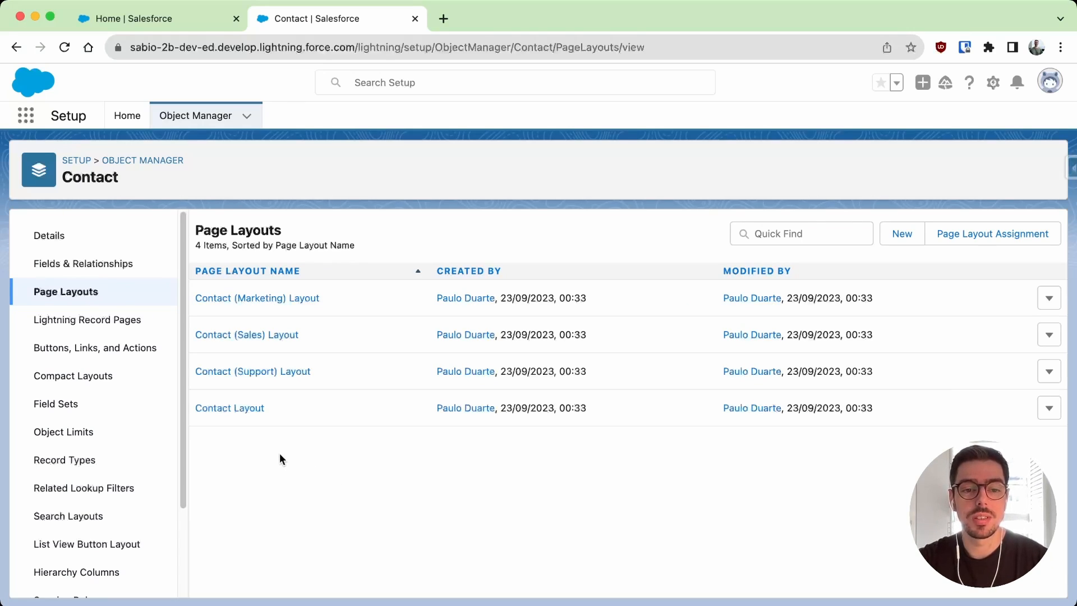
click(242, 409)
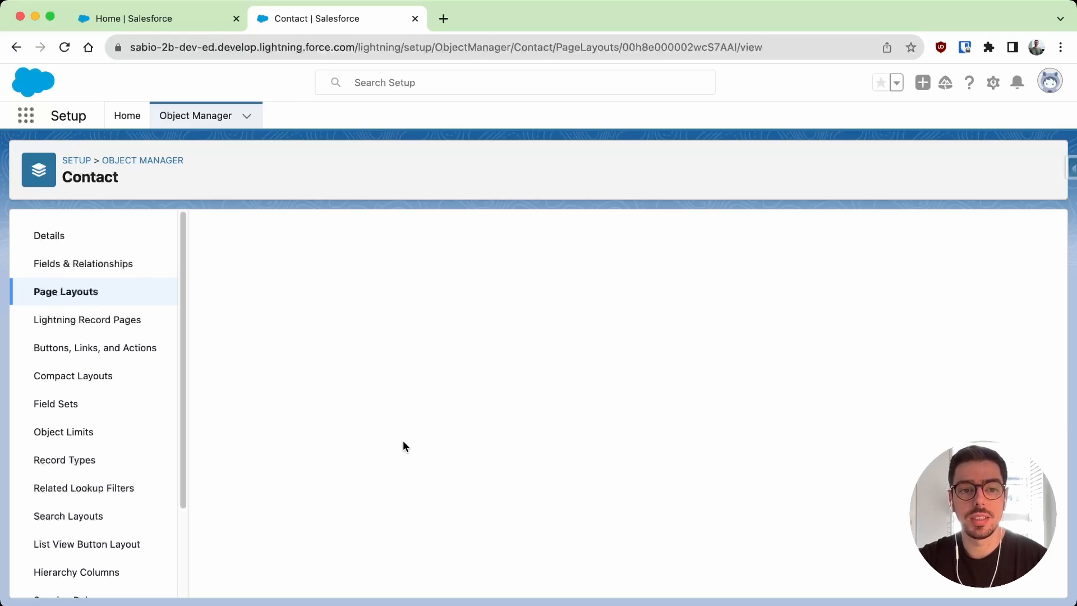
Step: Remove Birthdate from the Contact Information section, add it back between Title and Department, and save the layout
scroll(446, 429, down, 5)
scroll(482, 459, down, 3)
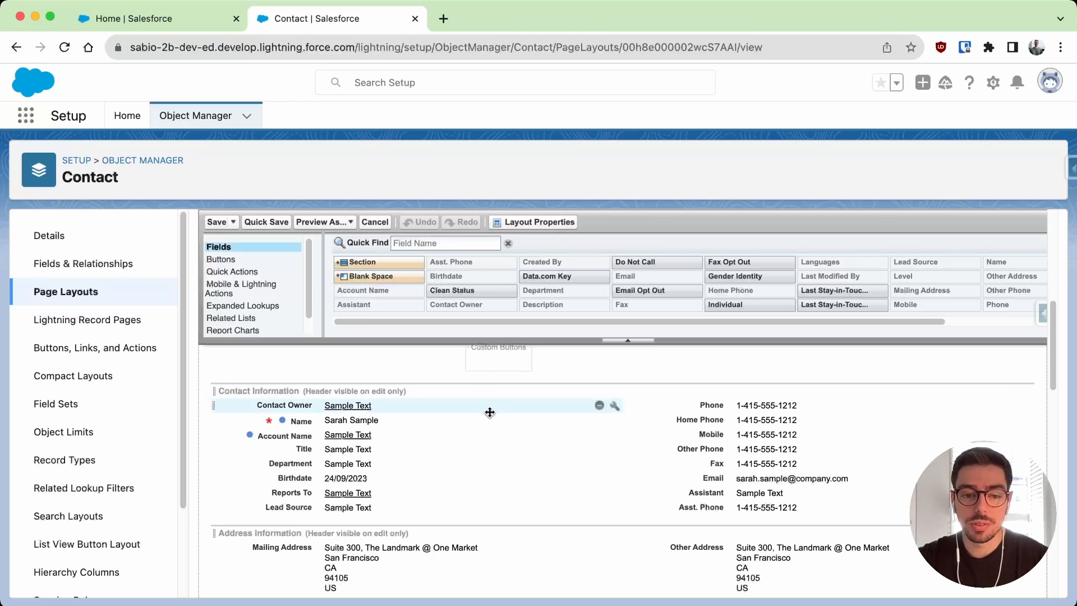
scroll(433, 510, down, 2)
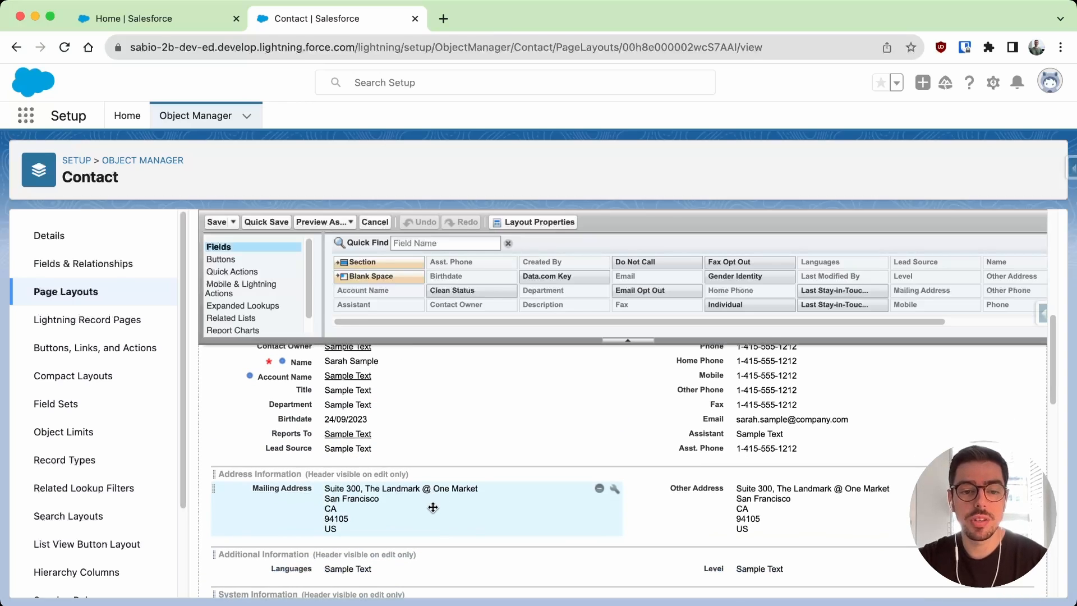
scroll(437, 493, up, 2)
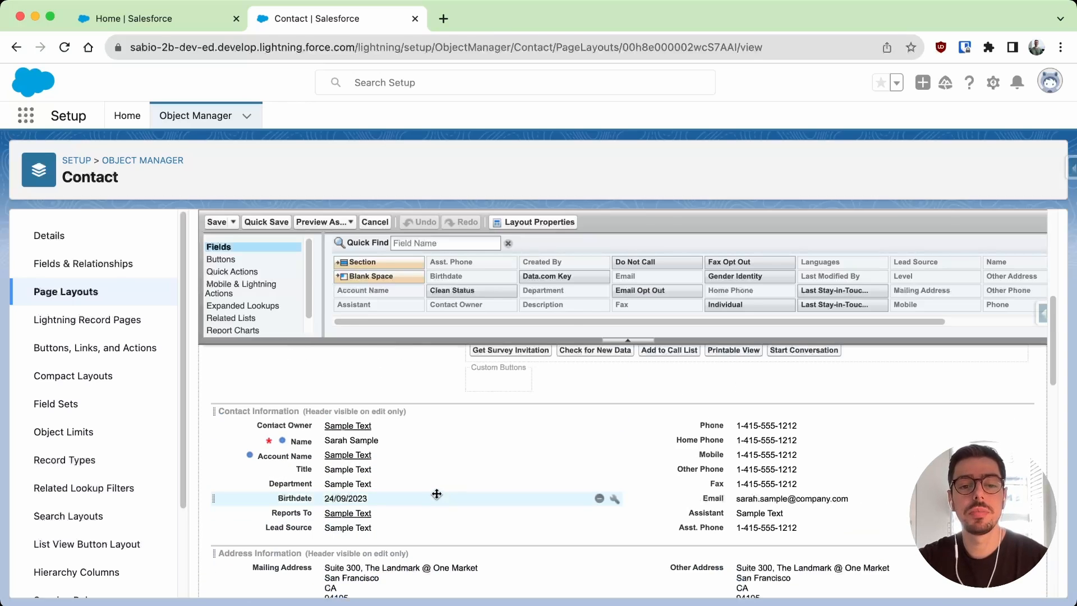
scroll(477, 480, down, 1)
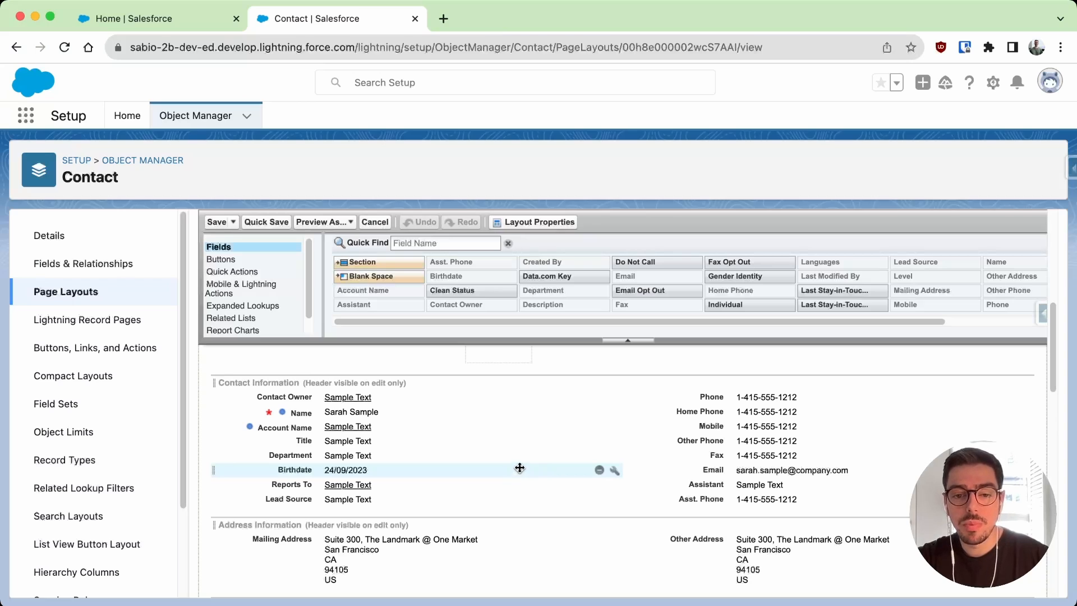
click(599, 472)
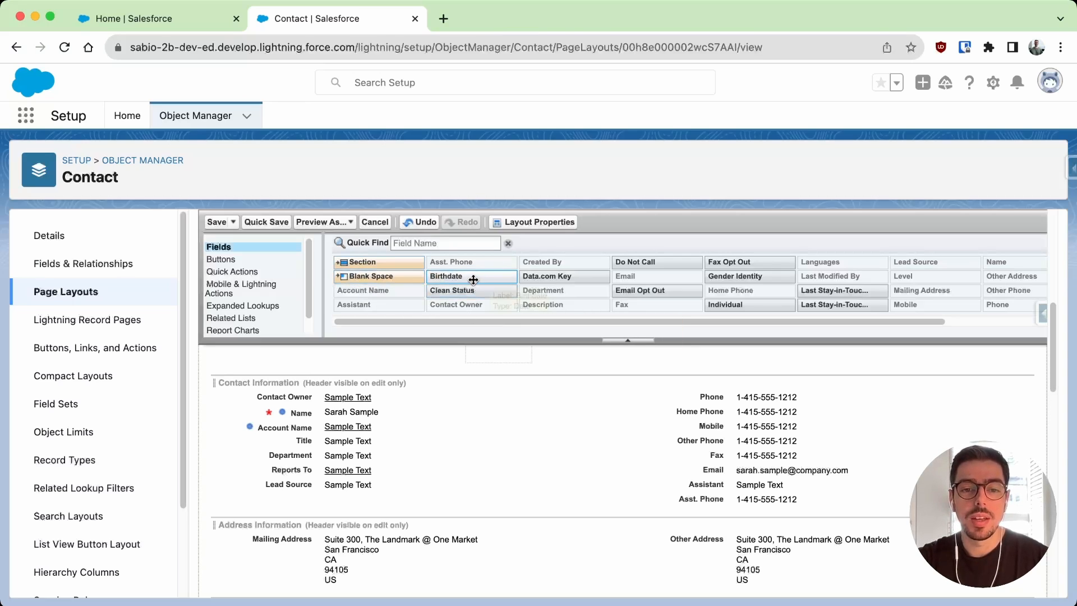
drag(481, 277, 348, 451)
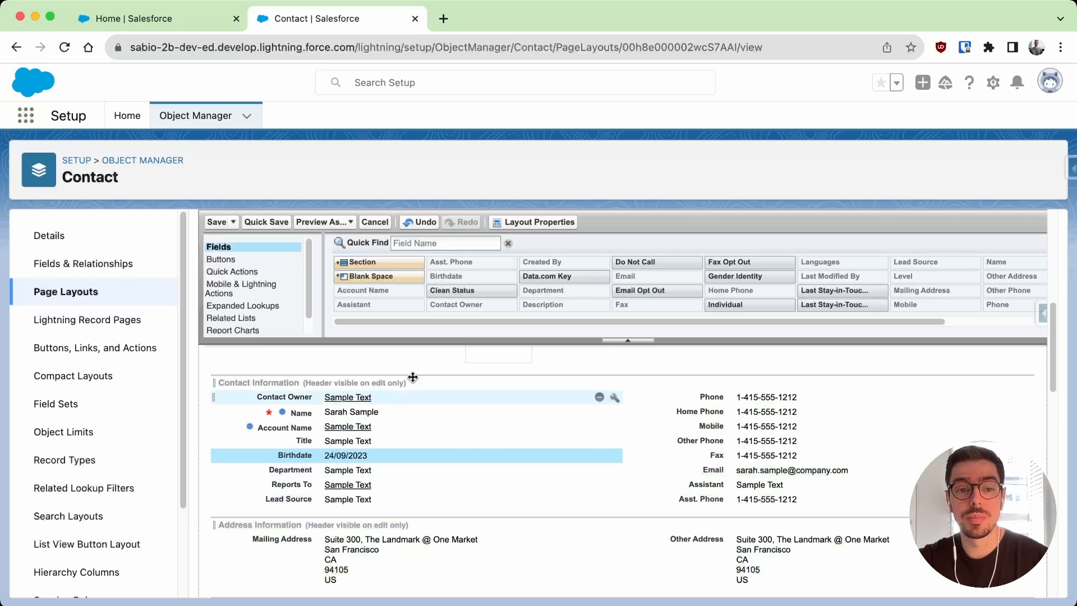
click(217, 223)
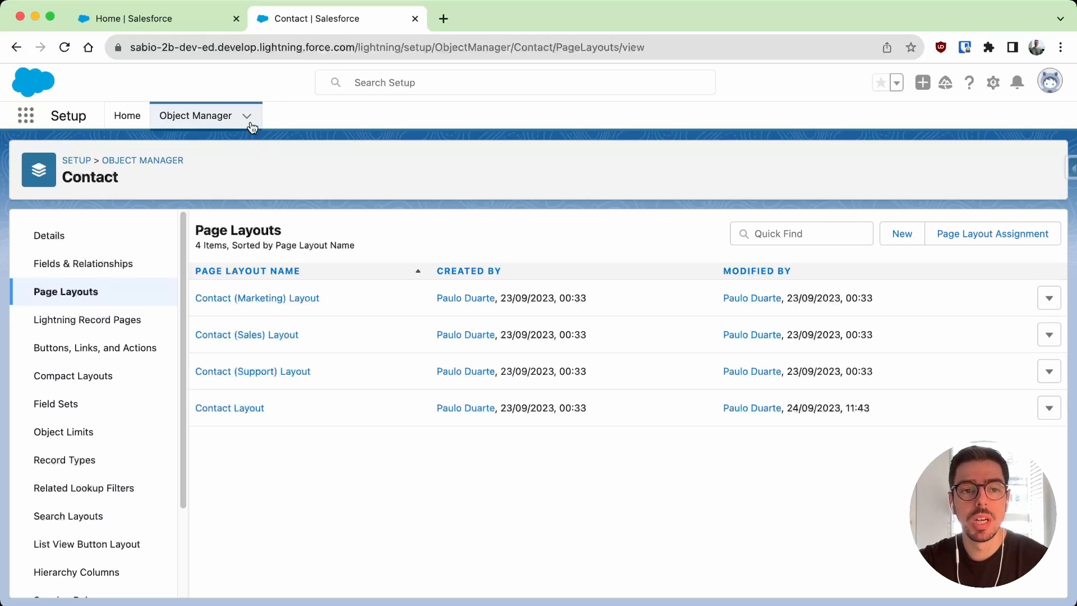
Step: Open the recently viewed contact's record in the Sales app and examine where Birthdate sits among its details
click(167, 22)
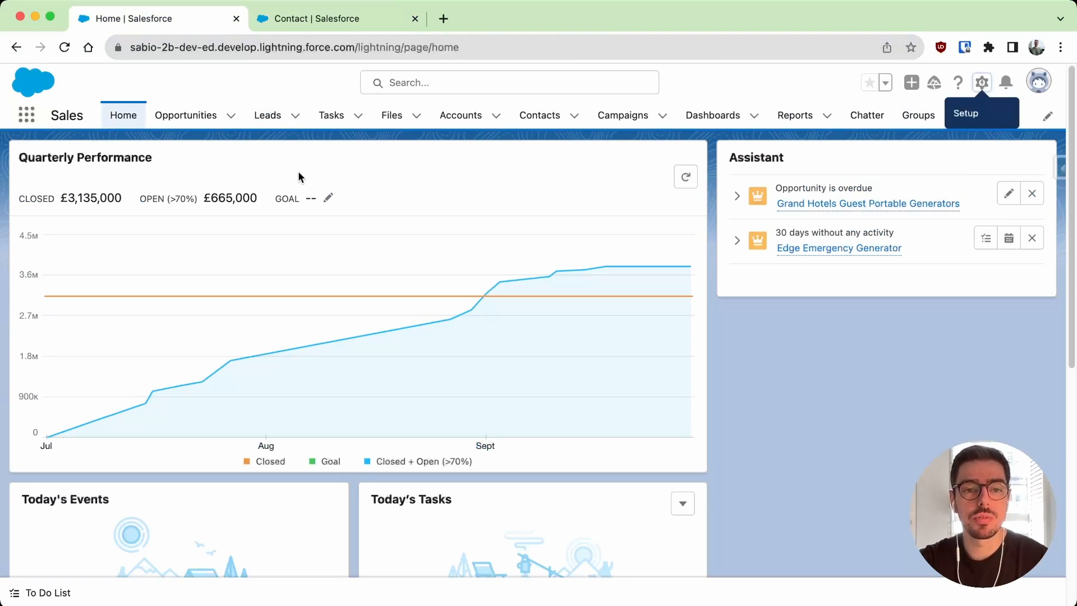
click(530, 120)
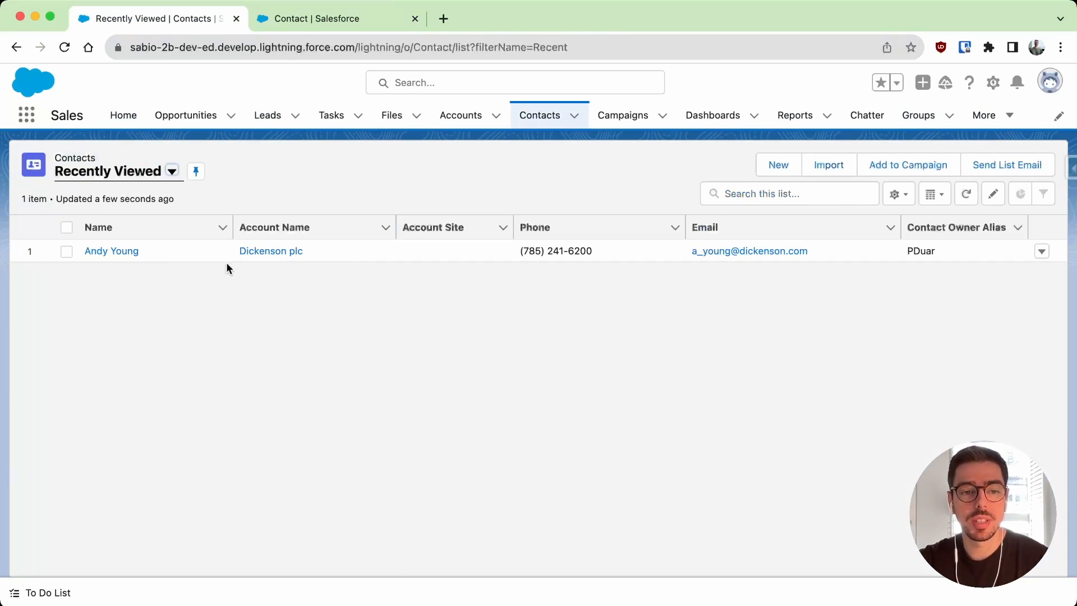
click(129, 253)
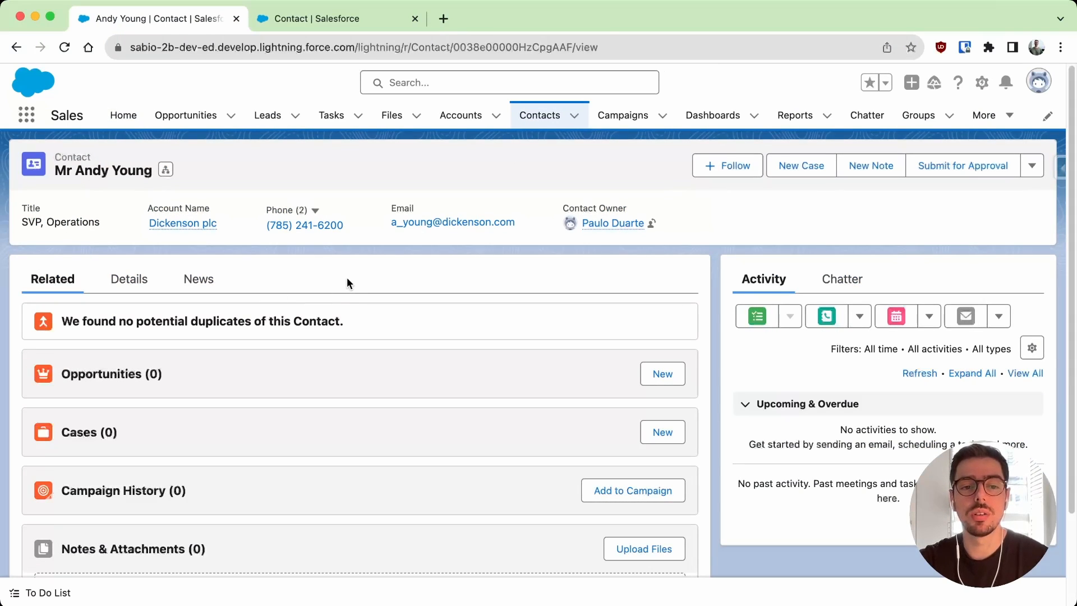
click(130, 286)
scroll(195, 357, down, 1)
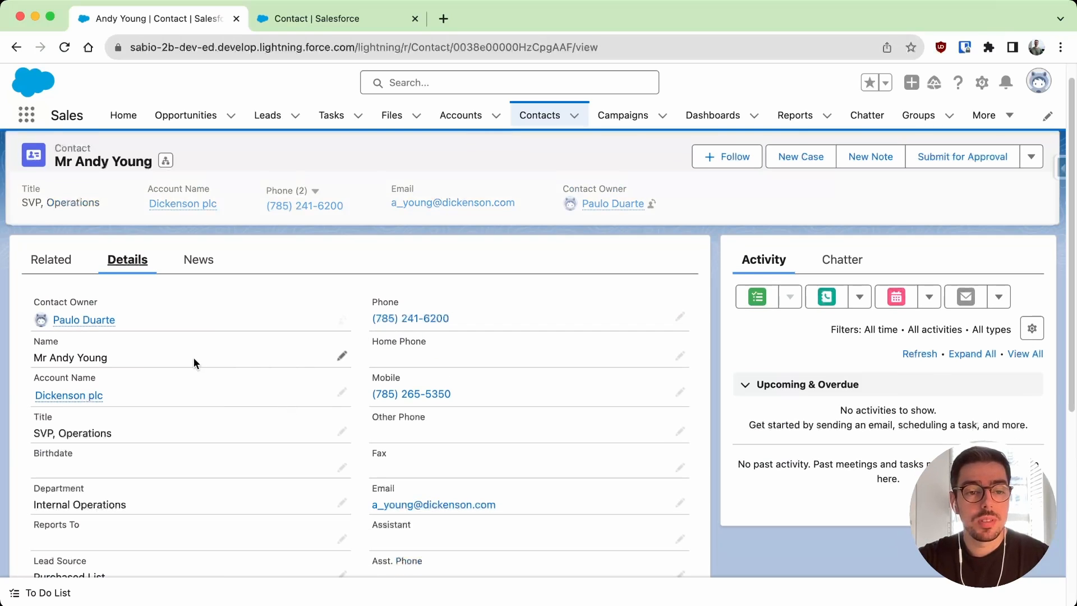
scroll(197, 370, down, 1)
scroll(190, 369, down, 1)
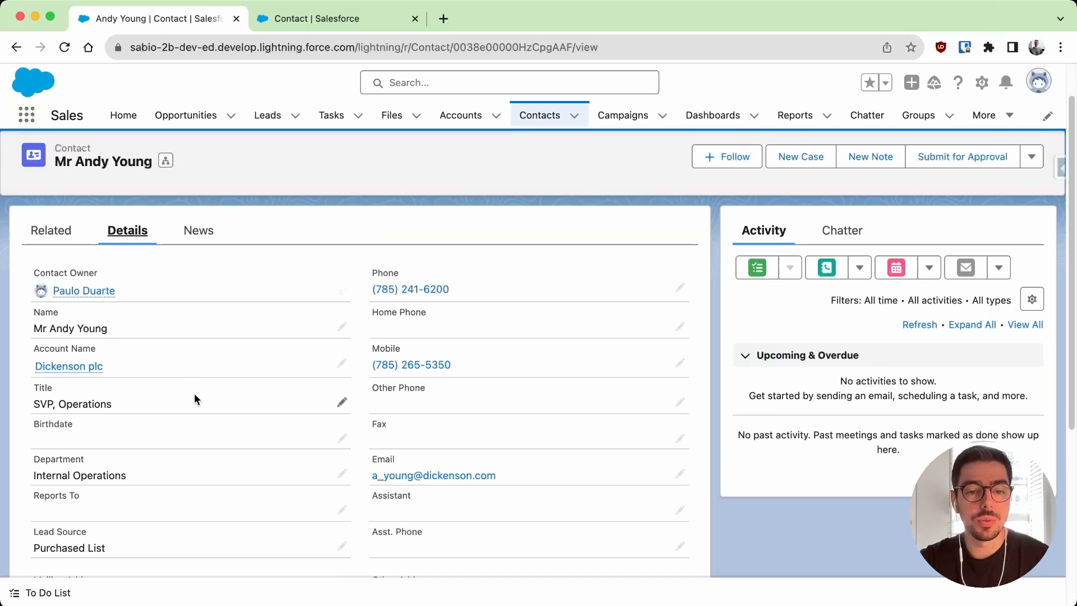
scroll(265, 427, down, 1)
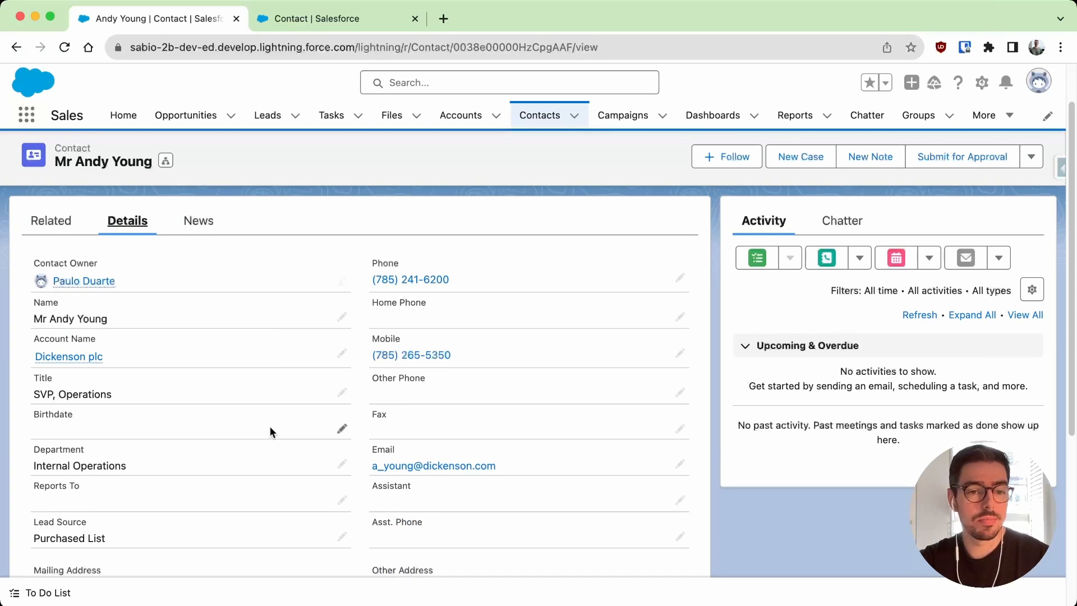
scroll(271, 431, down, 1)
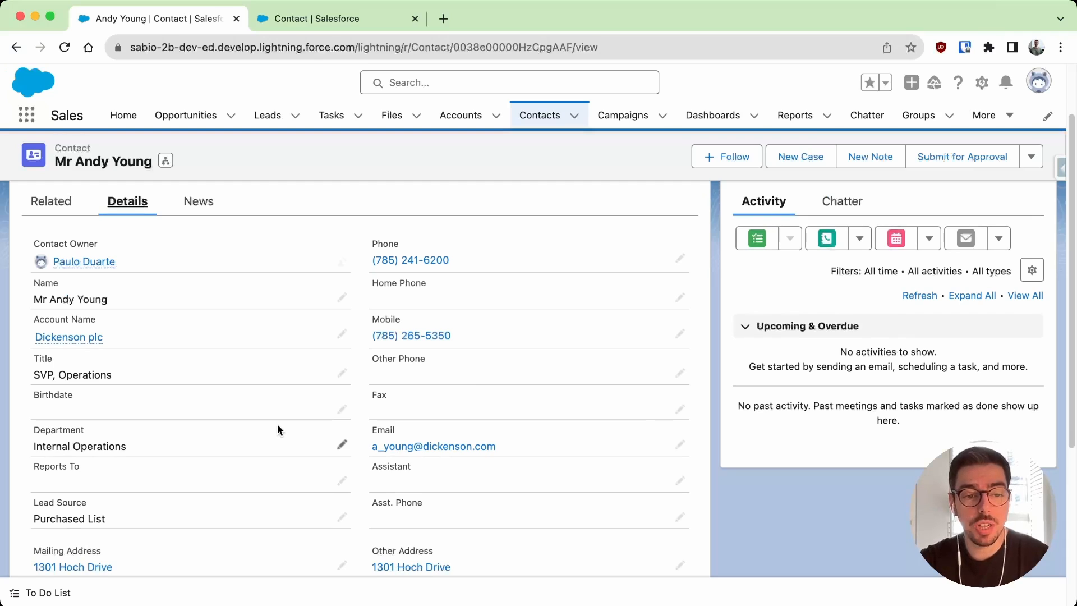
scroll(277, 430, up, 2)
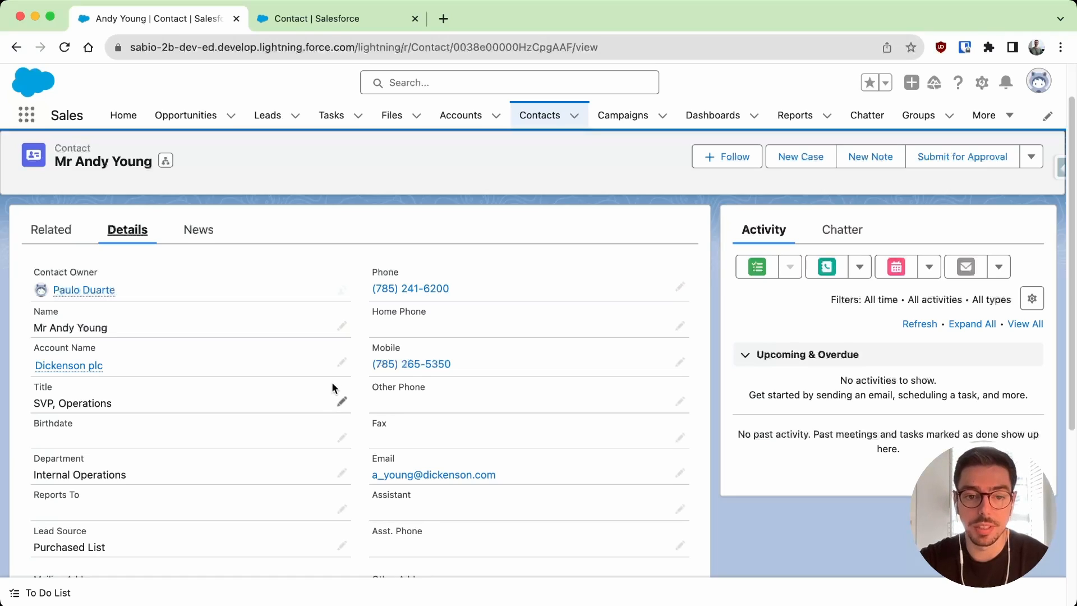
Step: Edit the contact's record page in Lightning App Builder and select the Record Detail component under Details
click(982, 83)
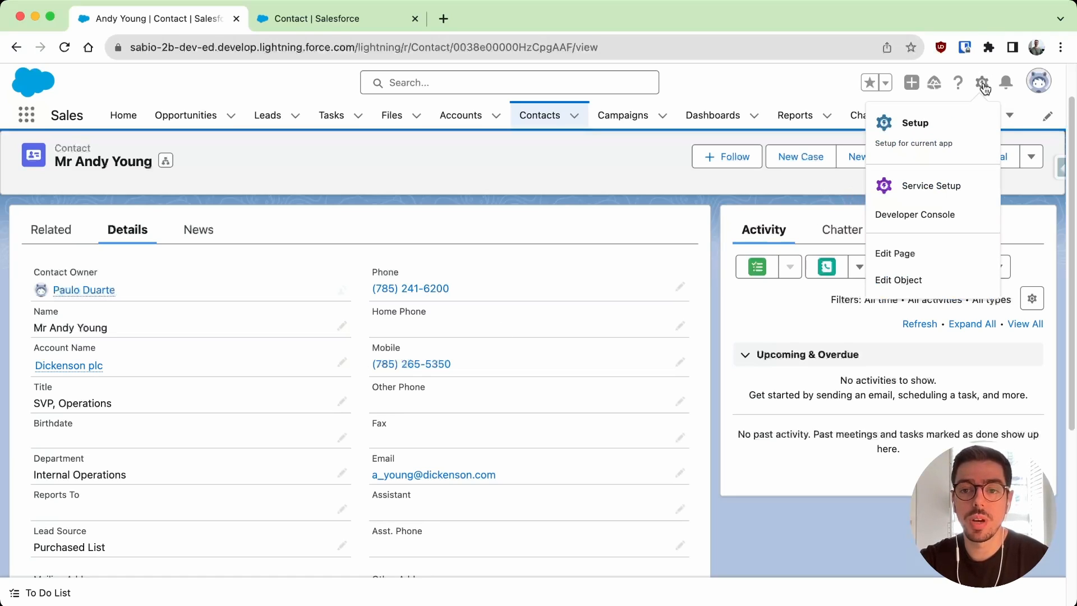
click(952, 261)
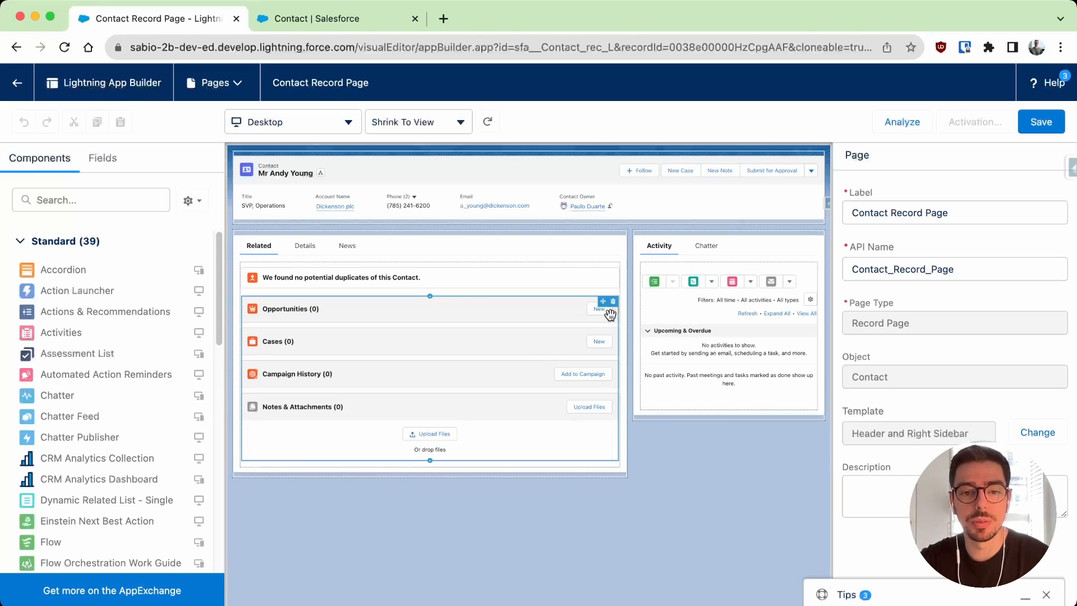
click(312, 256)
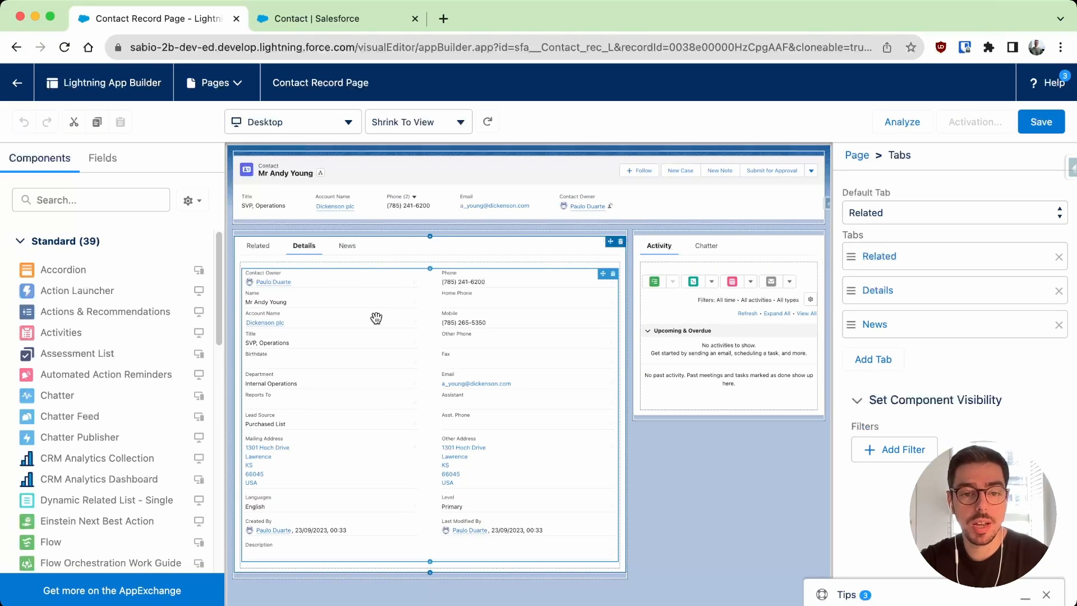
click(376, 318)
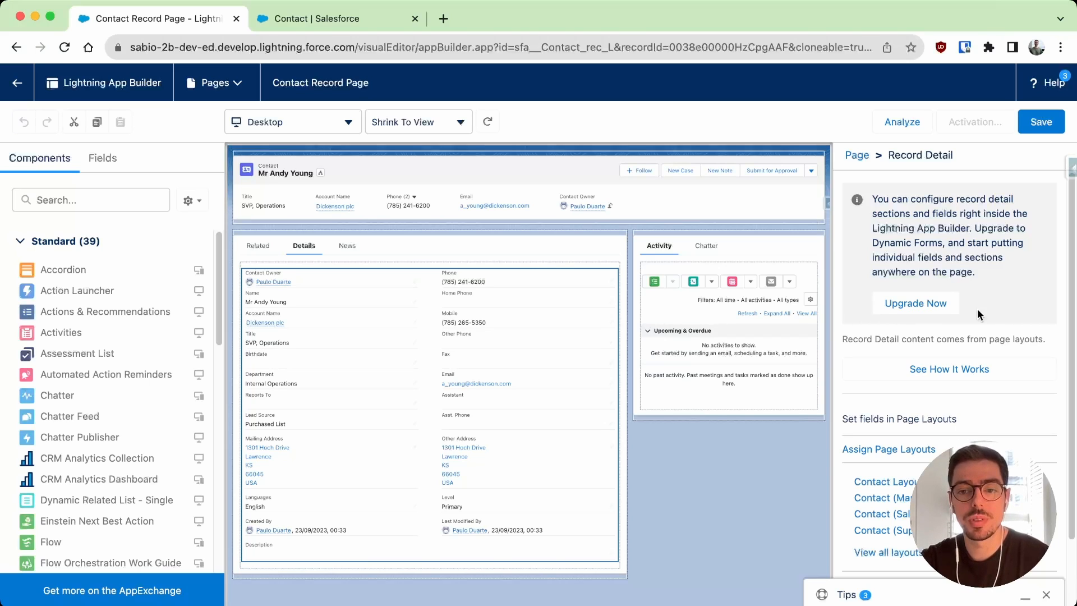
Step: Upgrade the Record Detail component to Dynamic Forms using Contact Layout as the source, without migrating into an Accordion
click(955, 314)
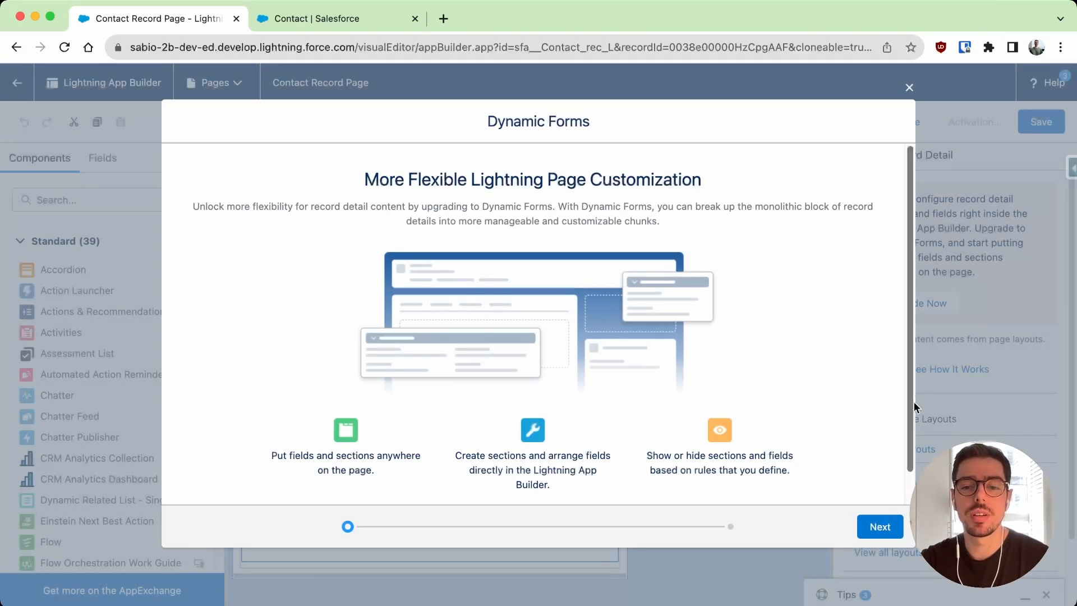
click(879, 530)
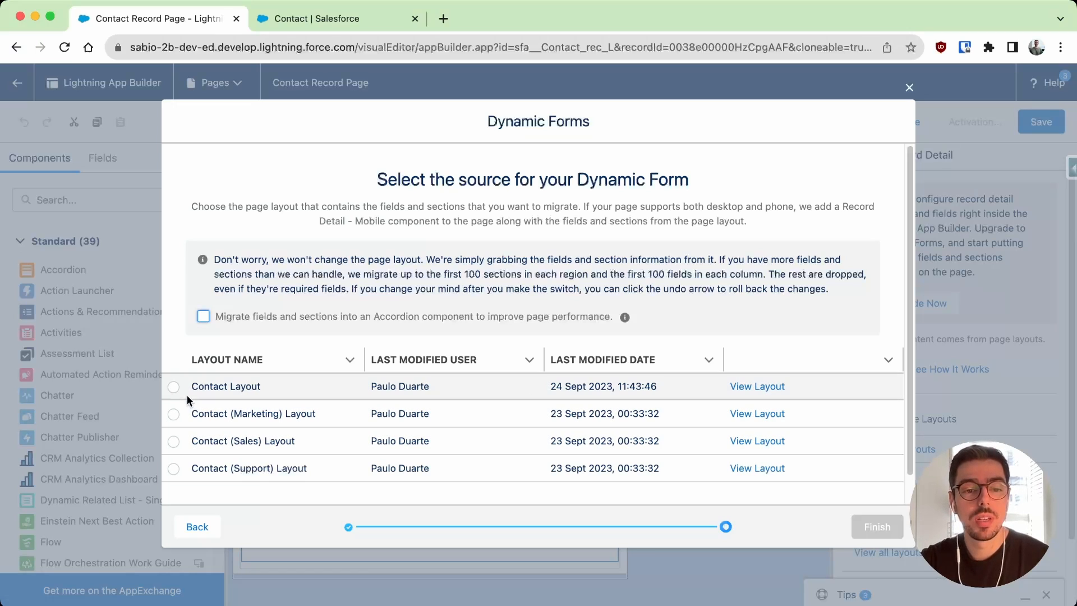
click(173, 386)
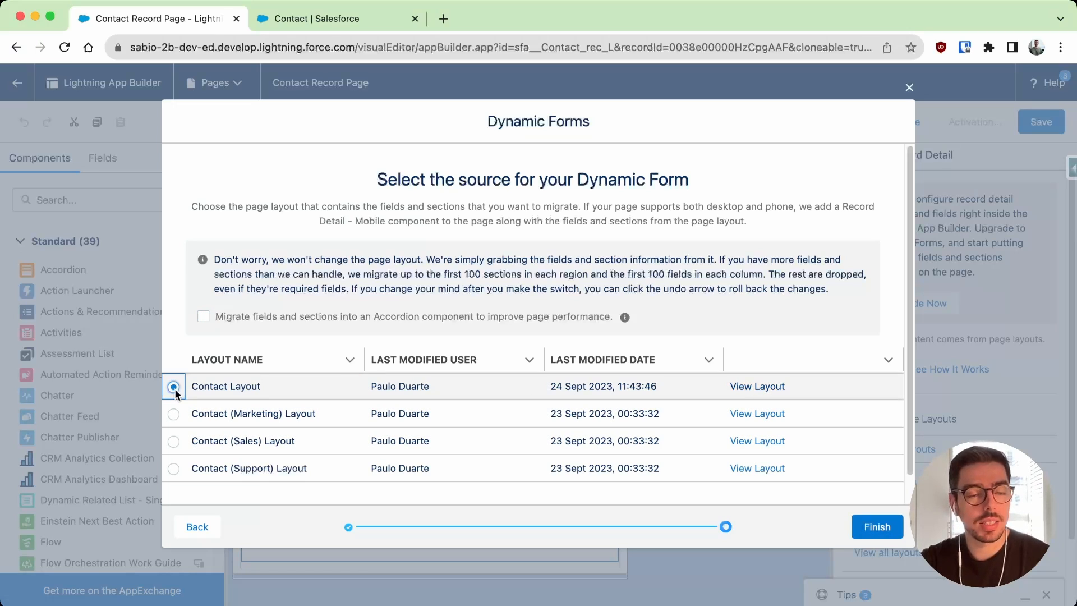
click(876, 526)
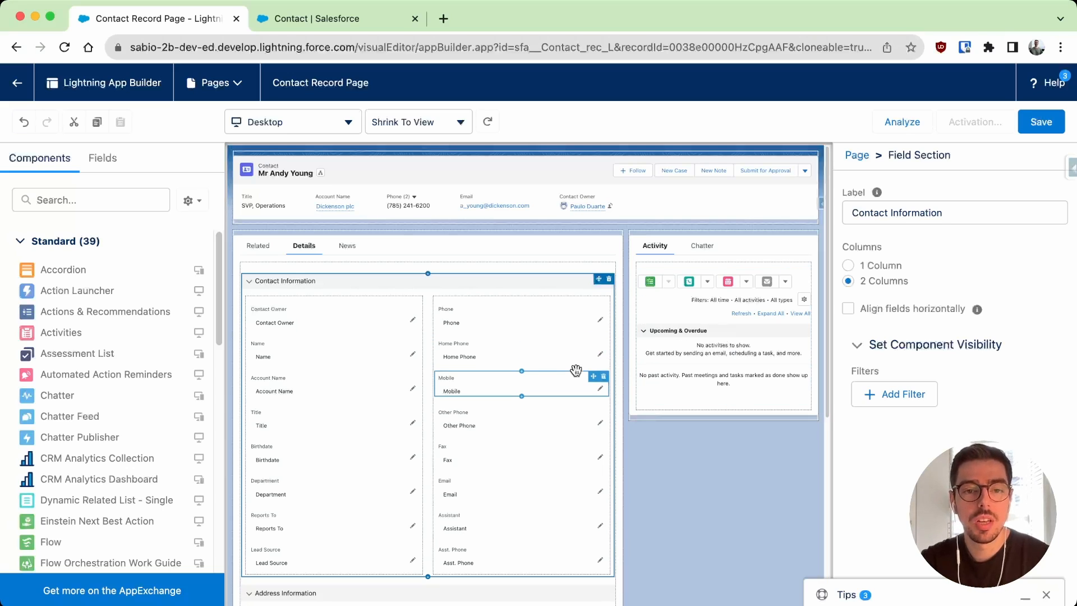
Step: Show the page canvas at 100% and examine the field section component and contact fields available for placement
click(448, 126)
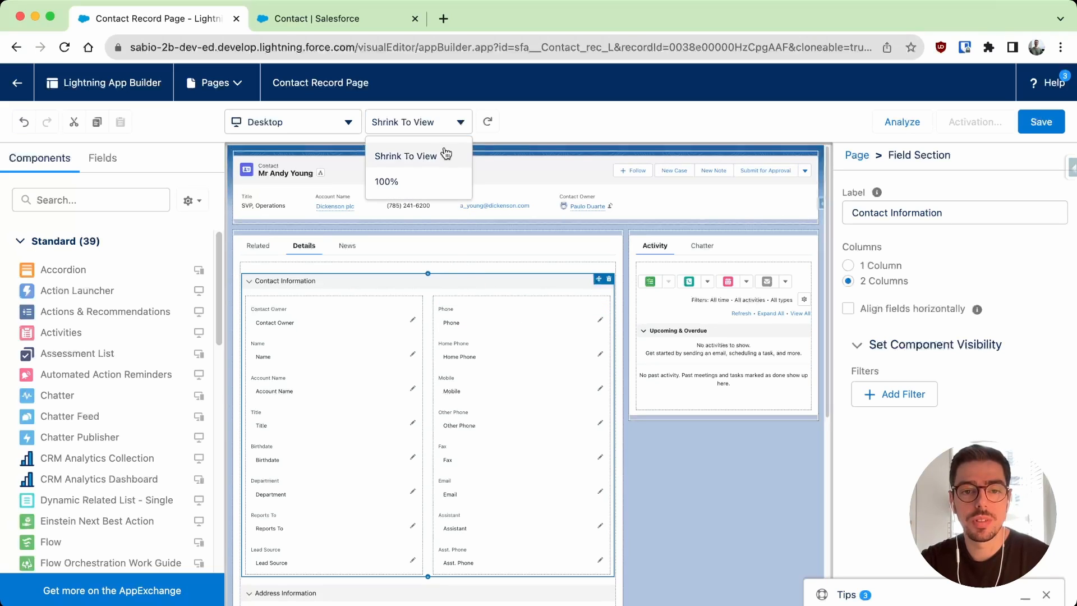
click(428, 179)
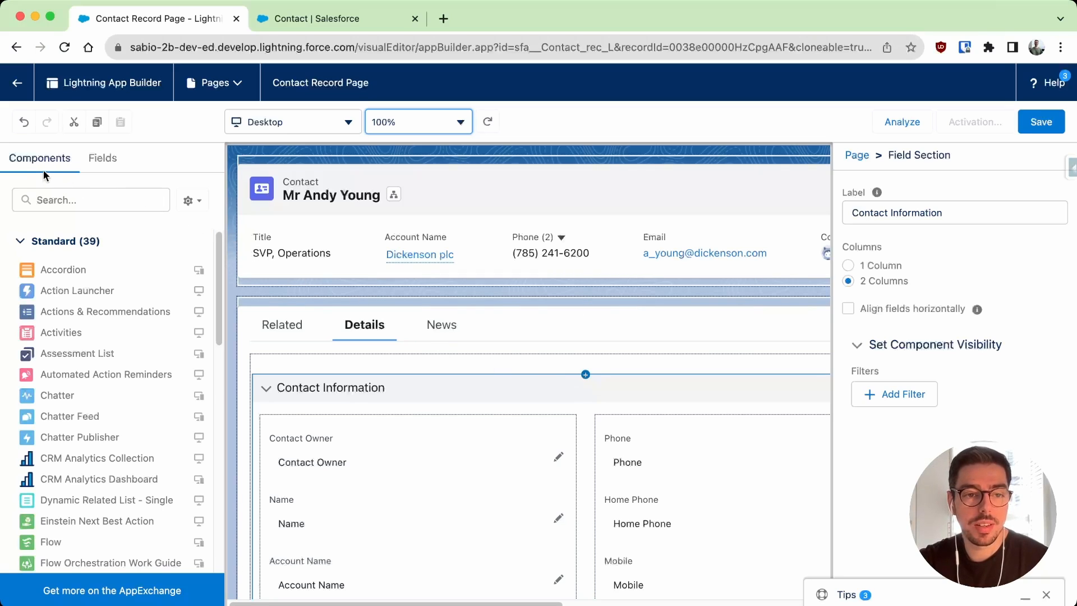
click(105, 159)
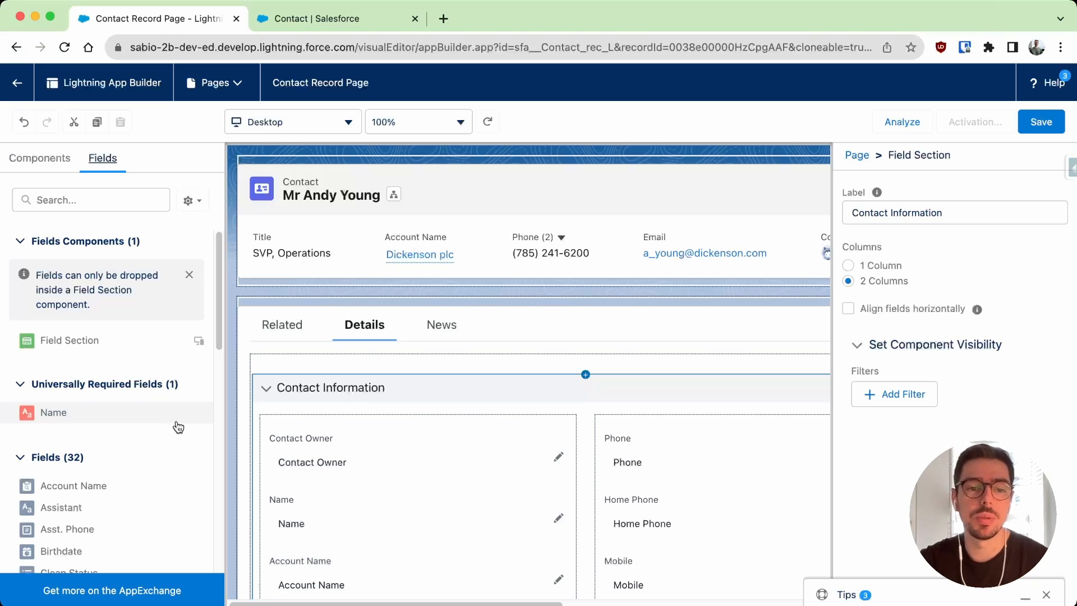
scroll(103, 347, down, 1)
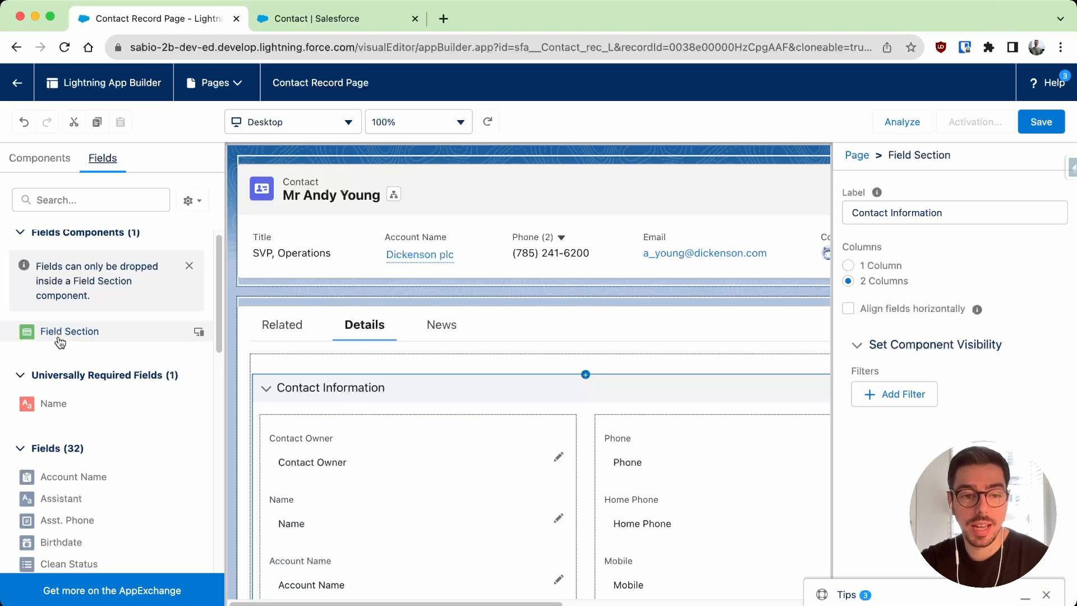
scroll(79, 372, down, 3)
scroll(95, 404, down, 3)
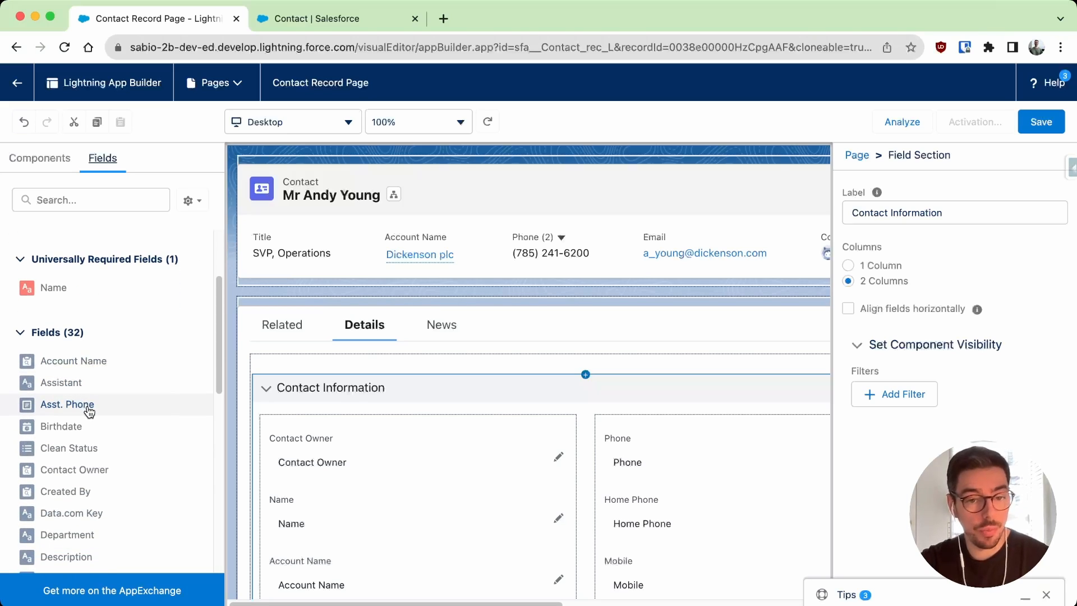
scroll(89, 423, down, 1)
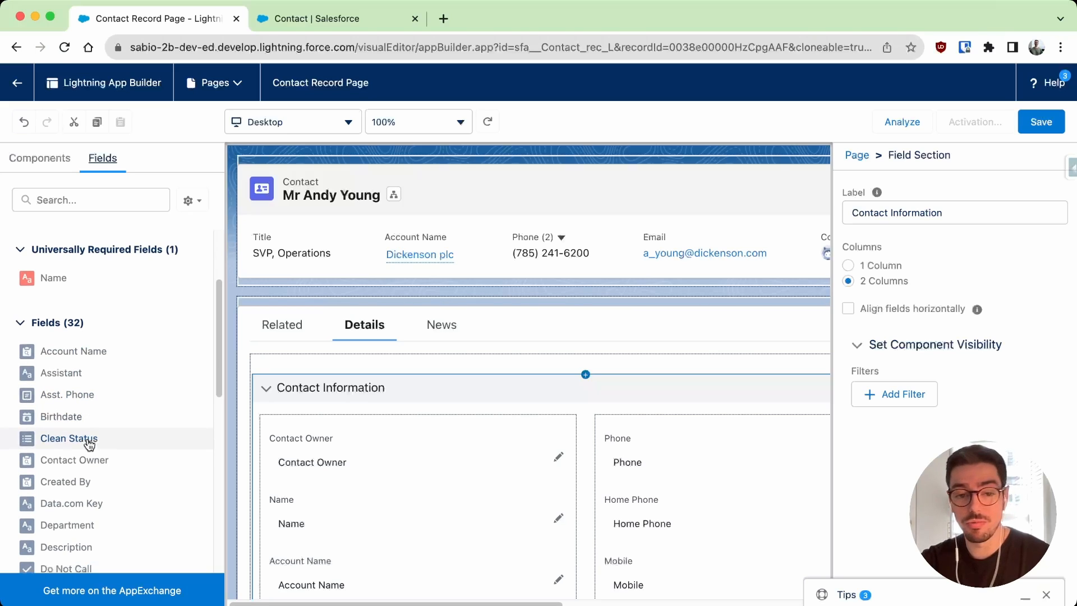
scroll(89, 445, down, 1)
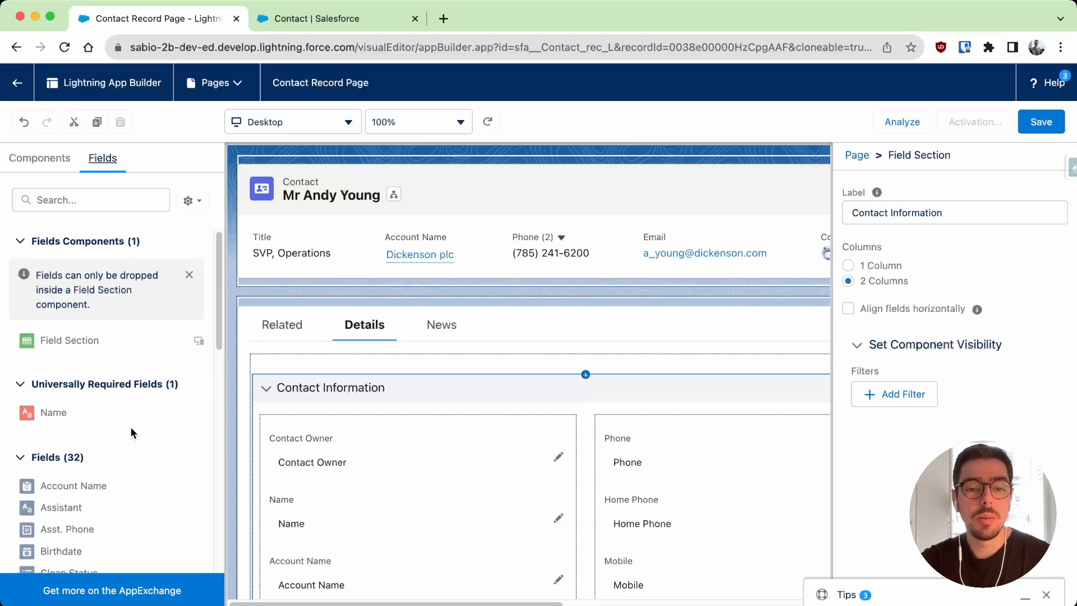
Step: Insert a new Field Section above the Contact Information section on the Details tab
mouse_move(541, 431)
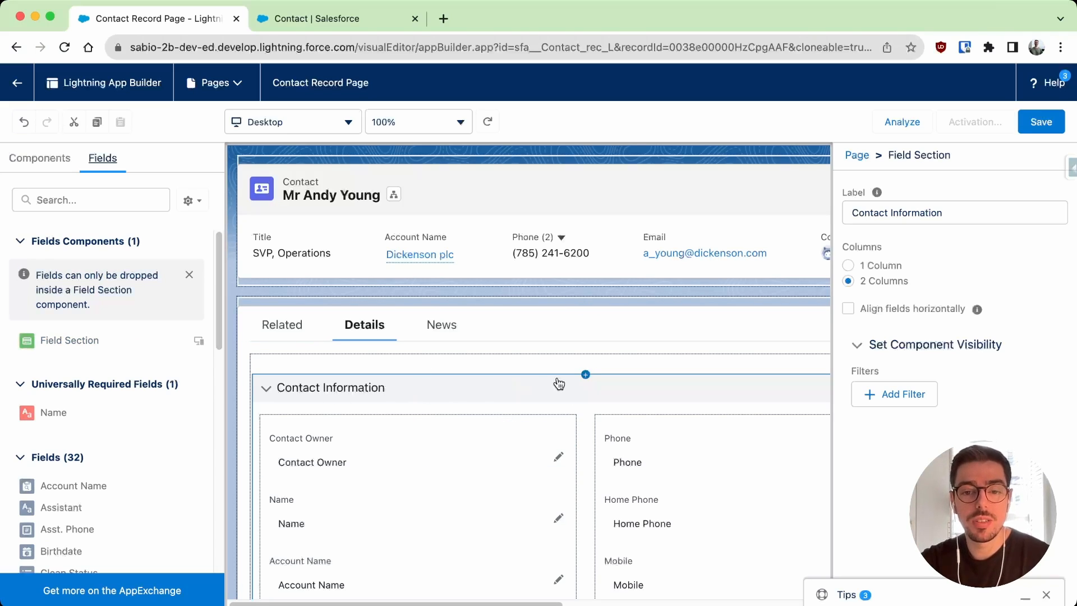
click(586, 373)
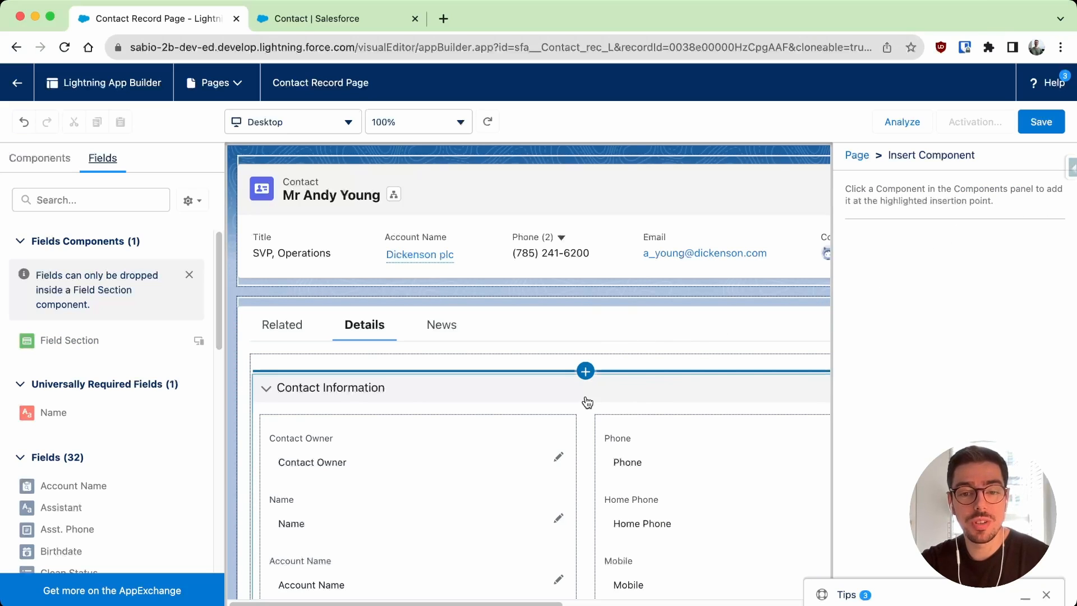
click(81, 346)
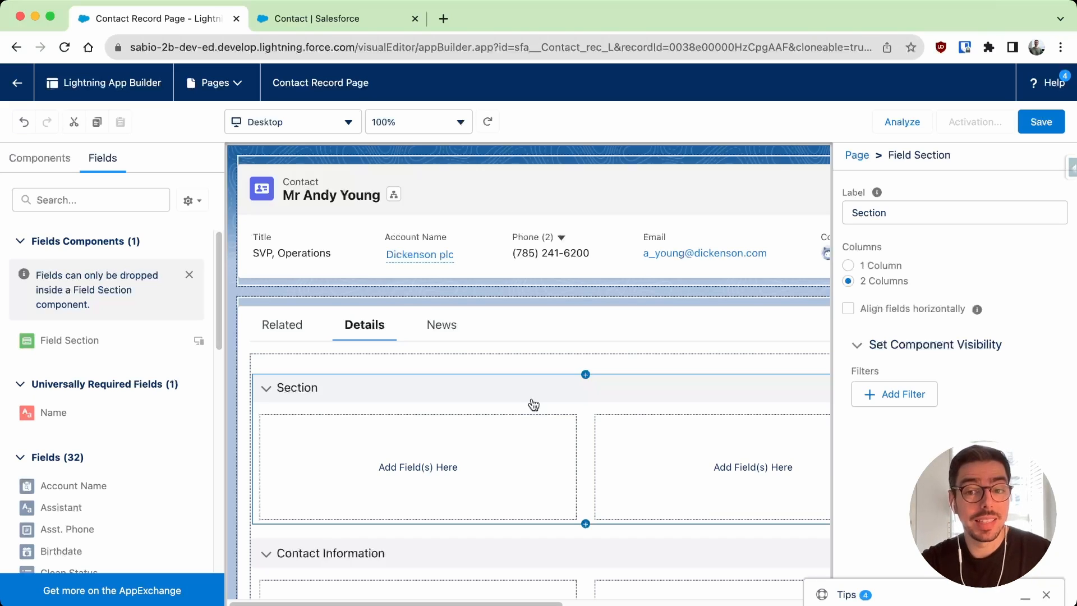
Step: Add the Do Not Call field between Contact Owner and Name in the Contact Information section
scroll(541, 401, down, 3)
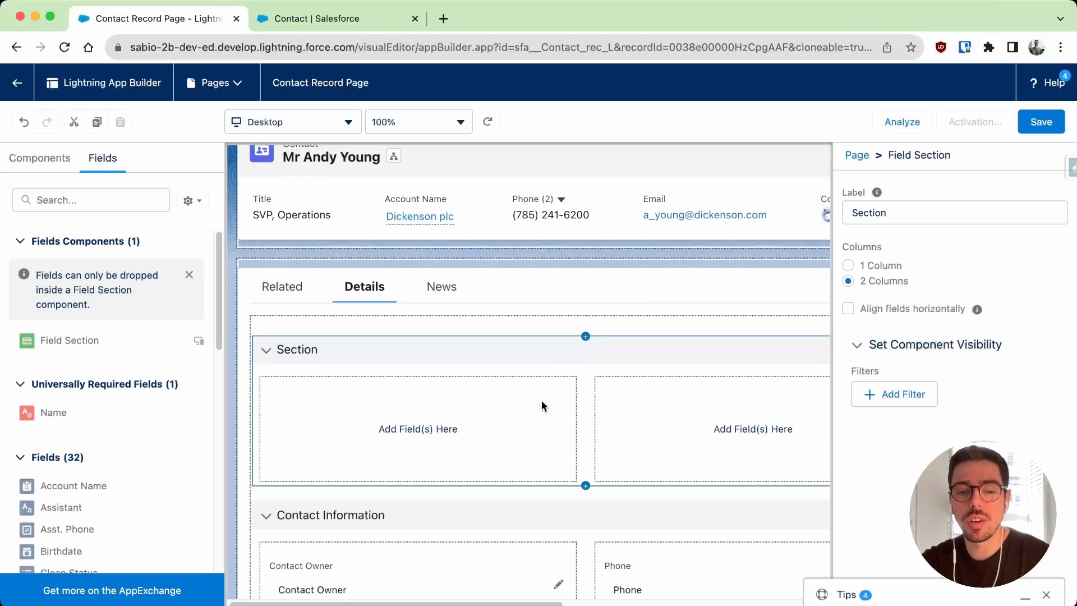
scroll(542, 405, down, 3)
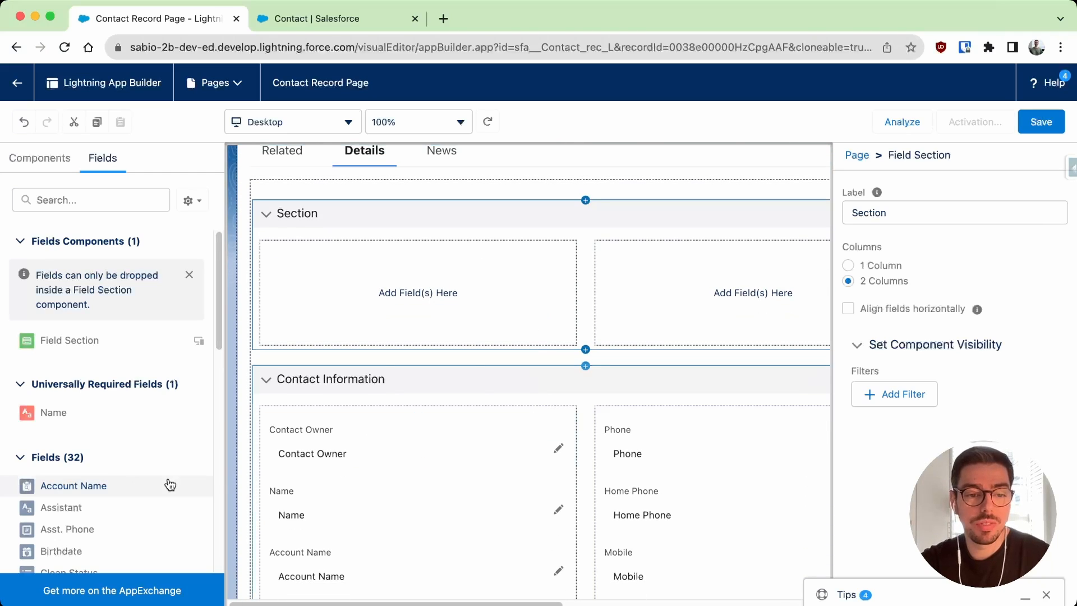
scroll(110, 469, down, 3)
scroll(111, 469, down, 3)
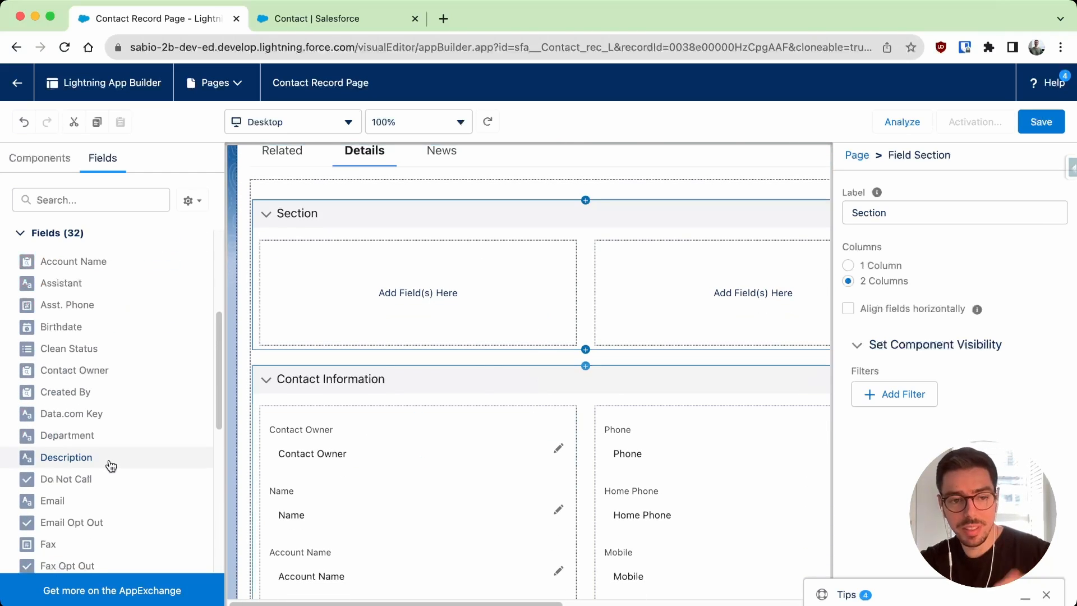
scroll(120, 453, down, 1)
scroll(373, 466, down, 2)
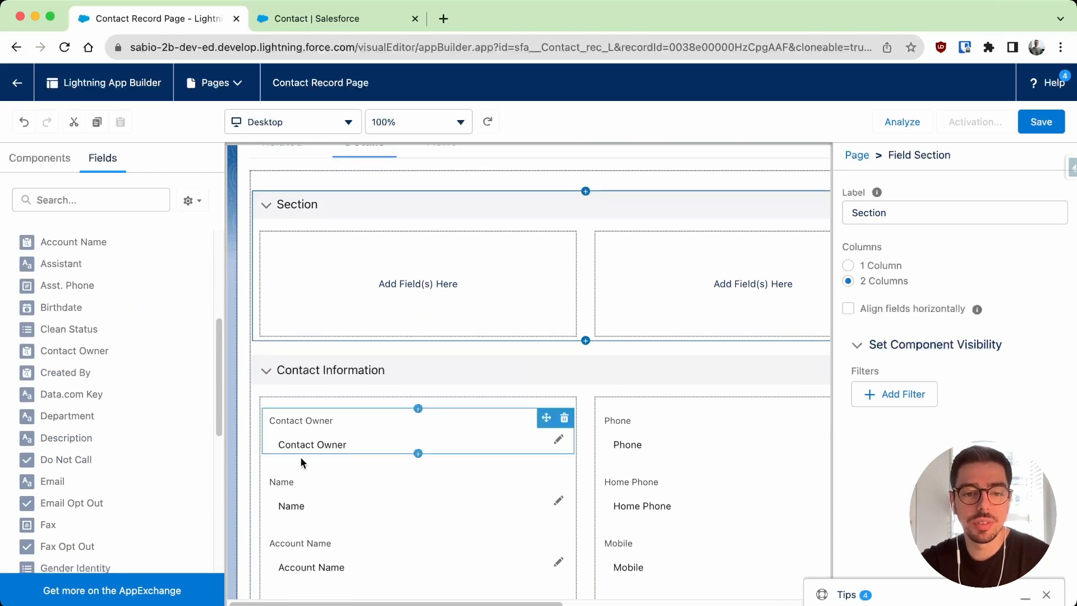
scroll(373, 466, down, 1)
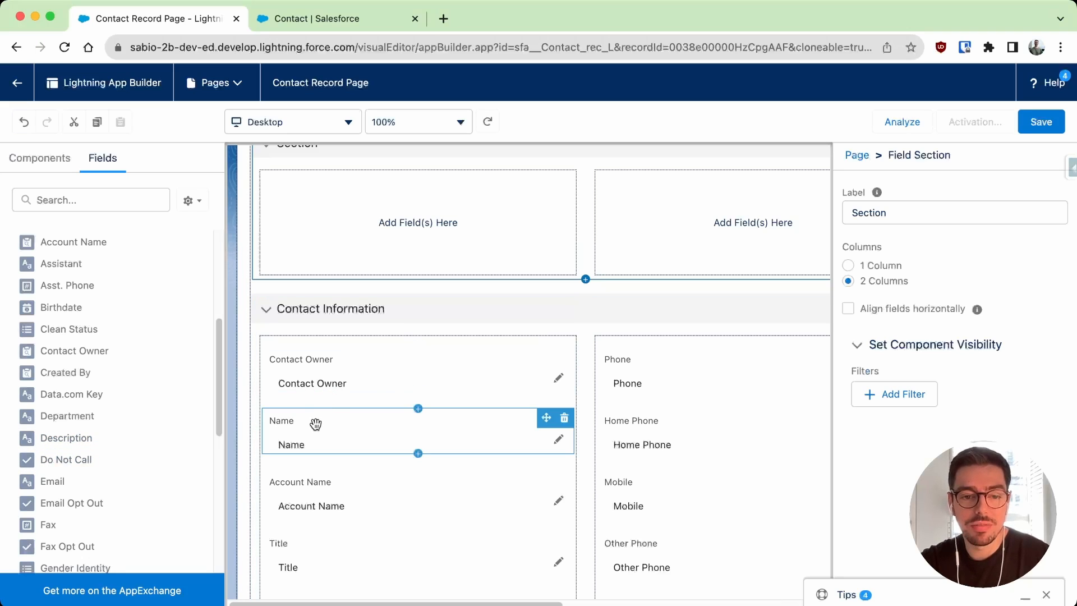
click(418, 409)
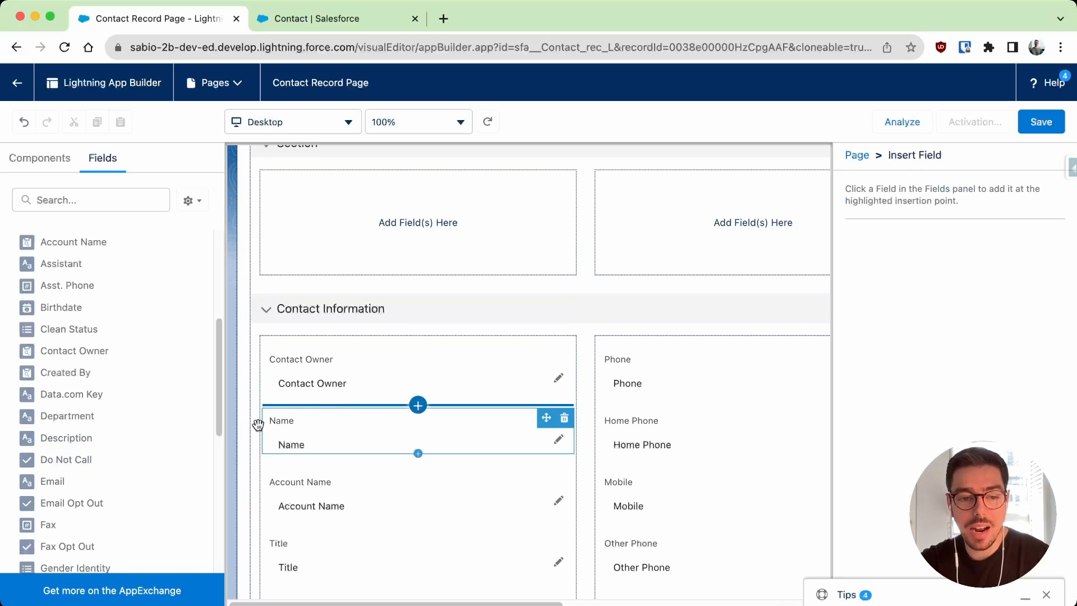
click(121, 461)
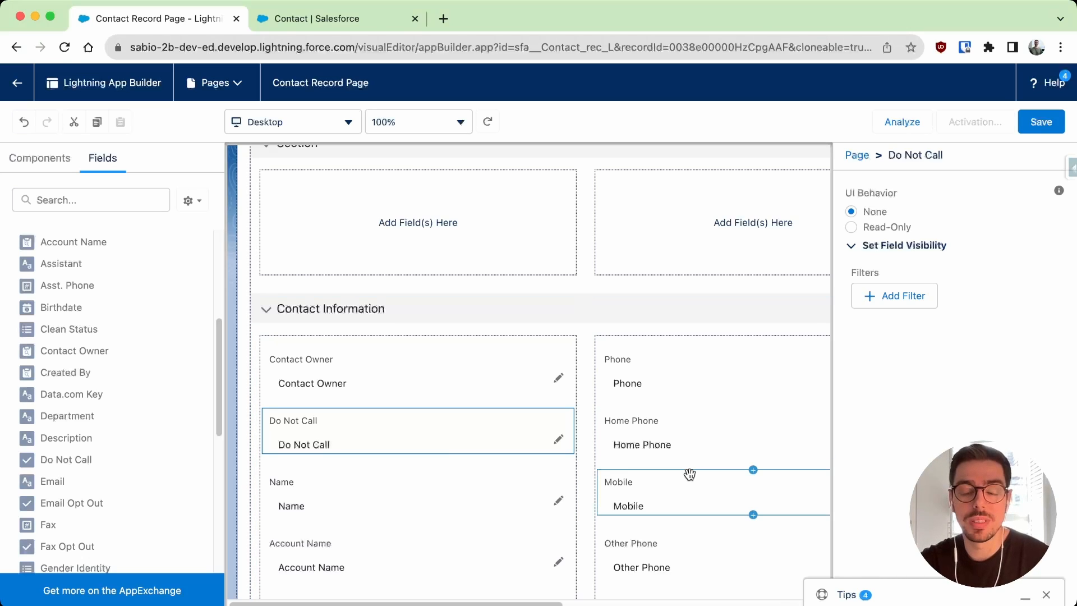
Step: Select the Birthdate field in the Contact Information section and examine its UI behavior and visibility properties
scroll(690, 474, down, 3)
click(344, 494)
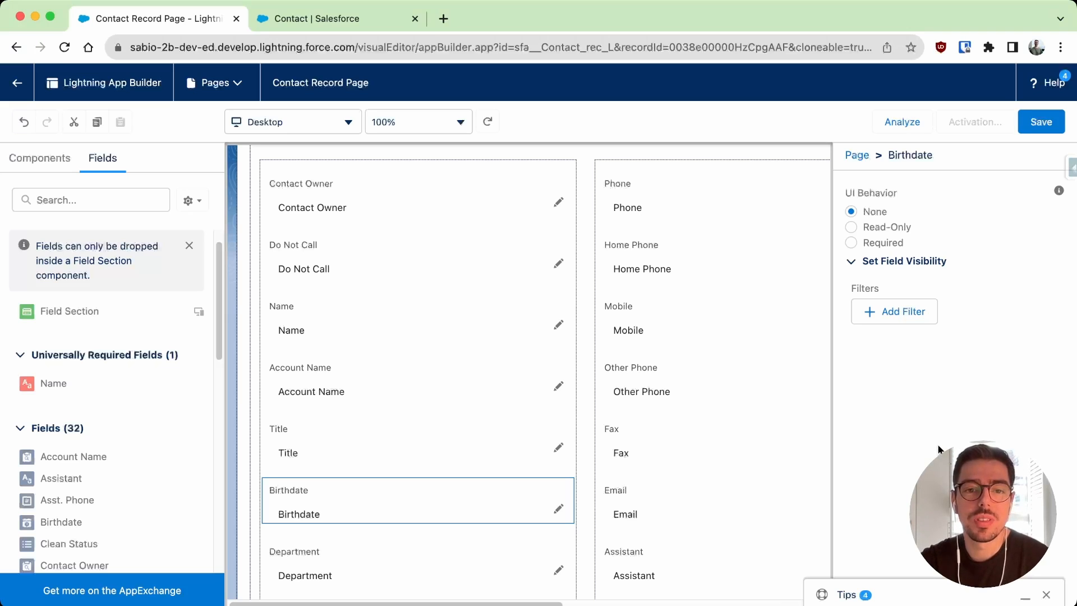
scroll(551, 418, down, 1)
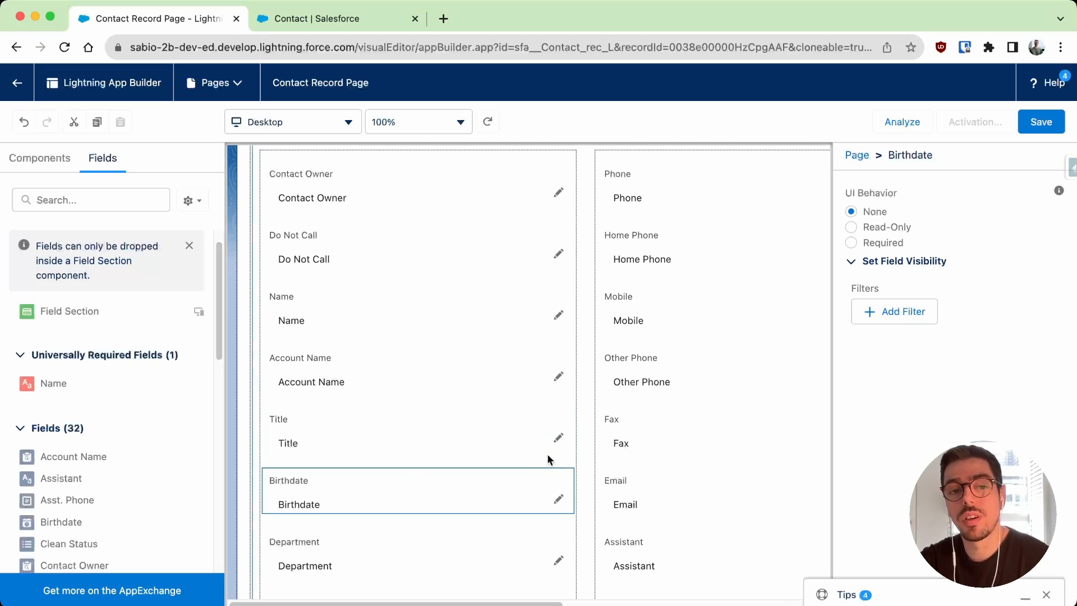
scroll(548, 449, up, 2)
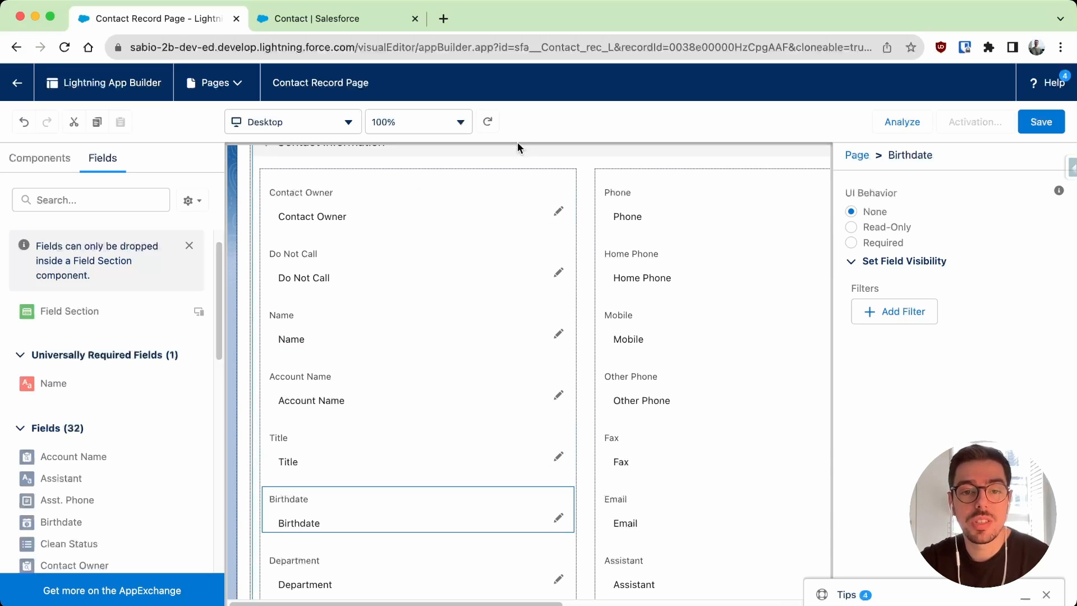
Step: Set the page canvas zoom to Shrink To View and look over the Contact page layout
click(435, 121)
click(434, 157)
scroll(448, 223, up, 5)
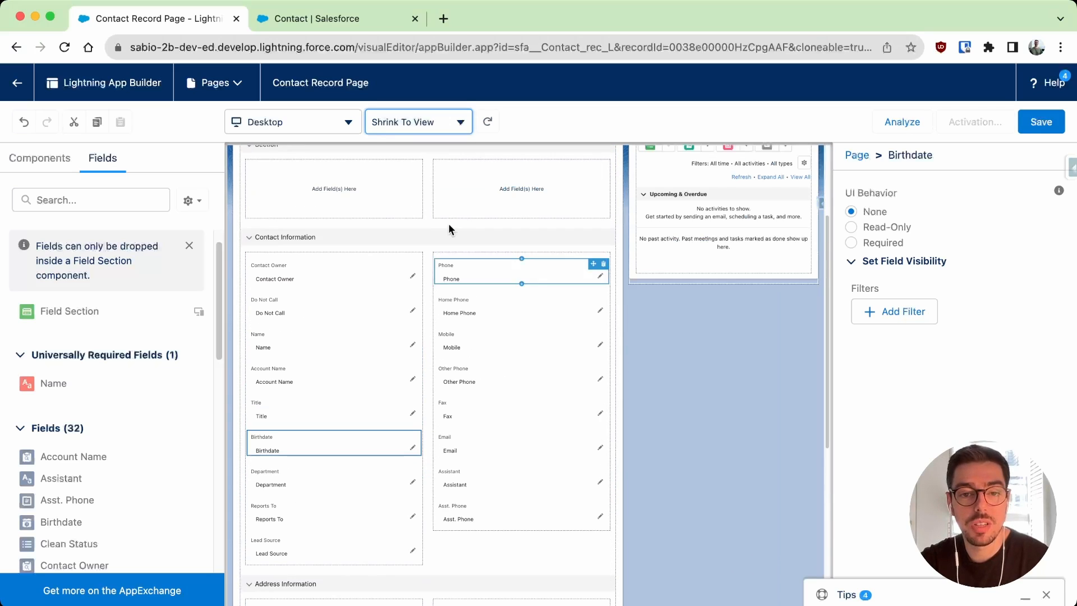